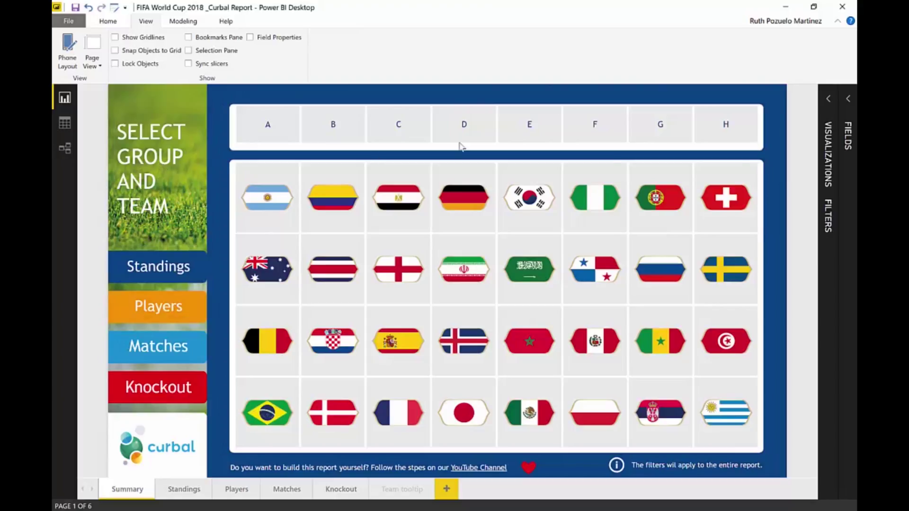
# Filter the Summary team grid to group C: Australia, France, Denmark and Peru
pyautogui.click(409, 126)
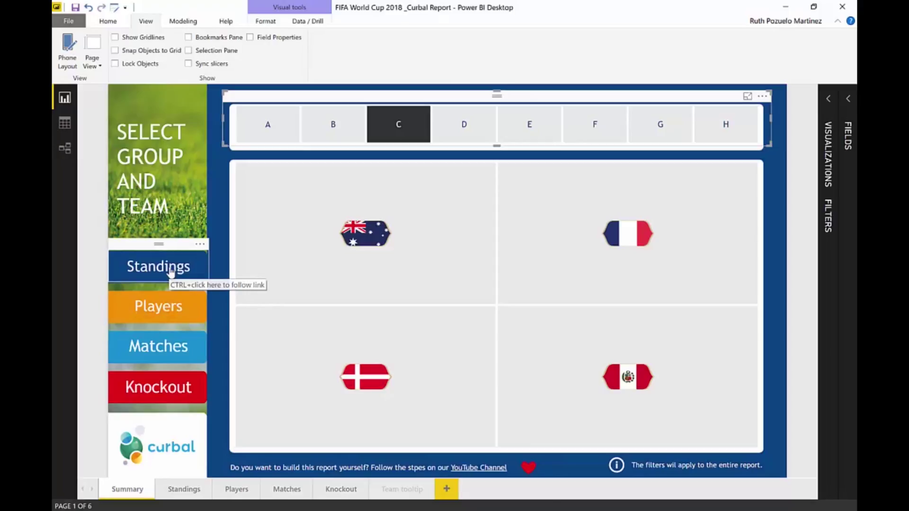
# Follow the Standings link, come back to Summary, and show the eight existing bookmarks
pyautogui.keyDown('ctrl'); pyautogui.click(171, 272); pyautogui.keyUp('ctrl')
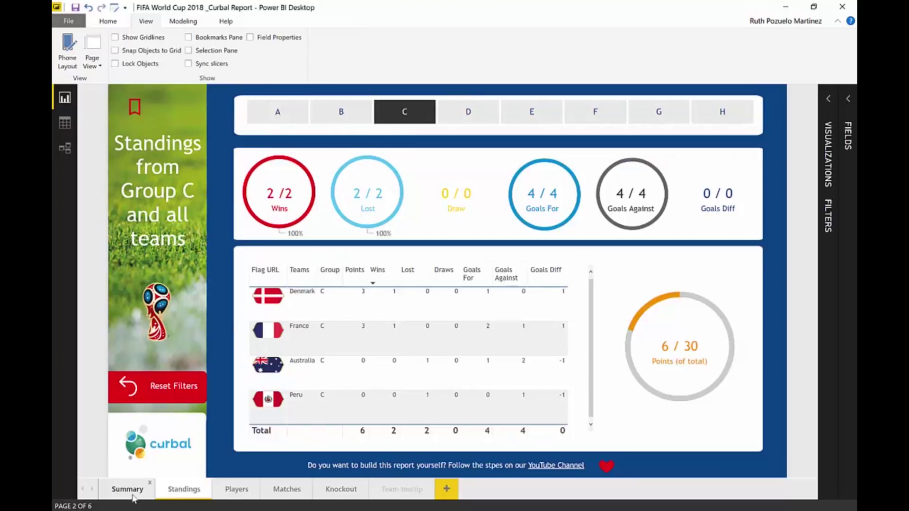
pyautogui.keyDown('ctrl'); pyautogui.click(139, 110); pyautogui.keyUp('ctrl')
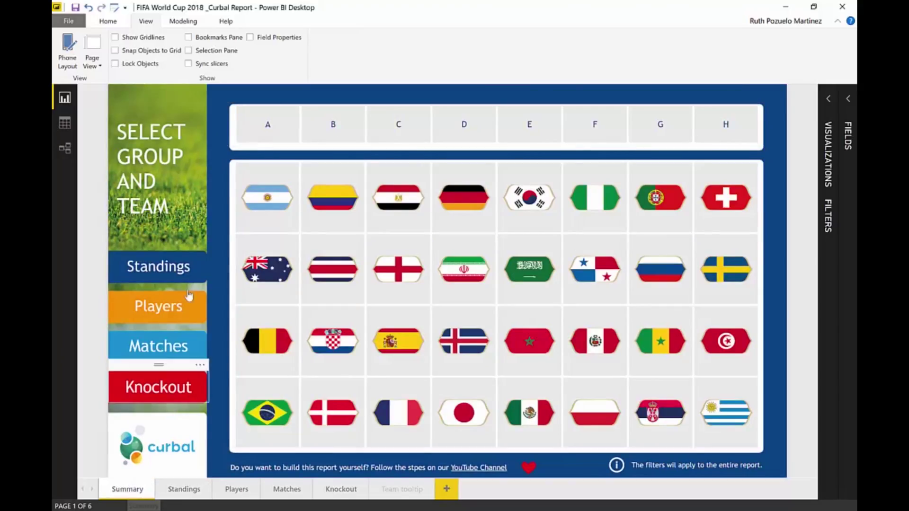
pyautogui.click(199, 38)
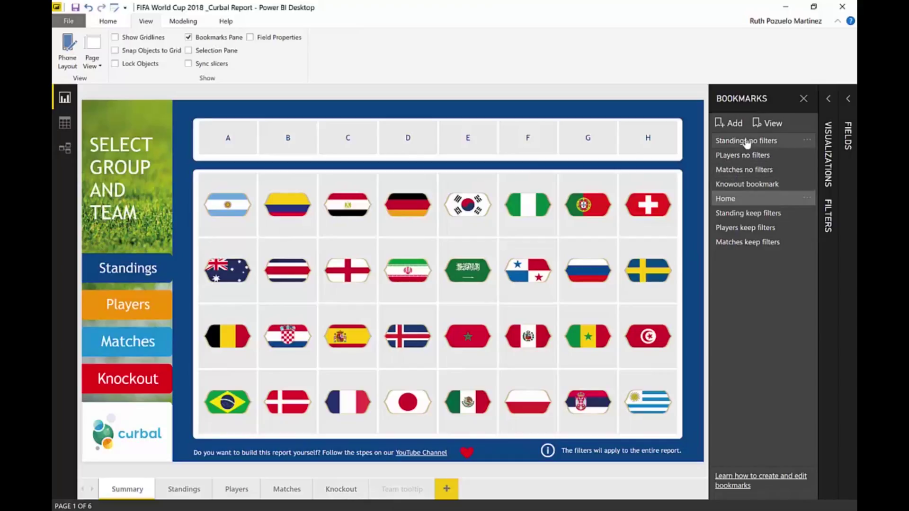
# Apply the Home and Standings no filters bookmarks, then select Summary's Standings button
pyautogui.click(728, 202)
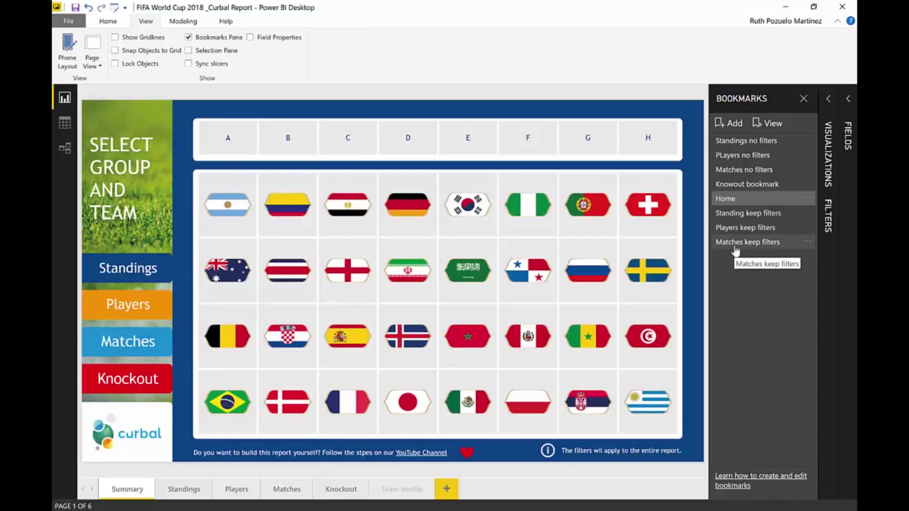
pyautogui.click(809, 141)
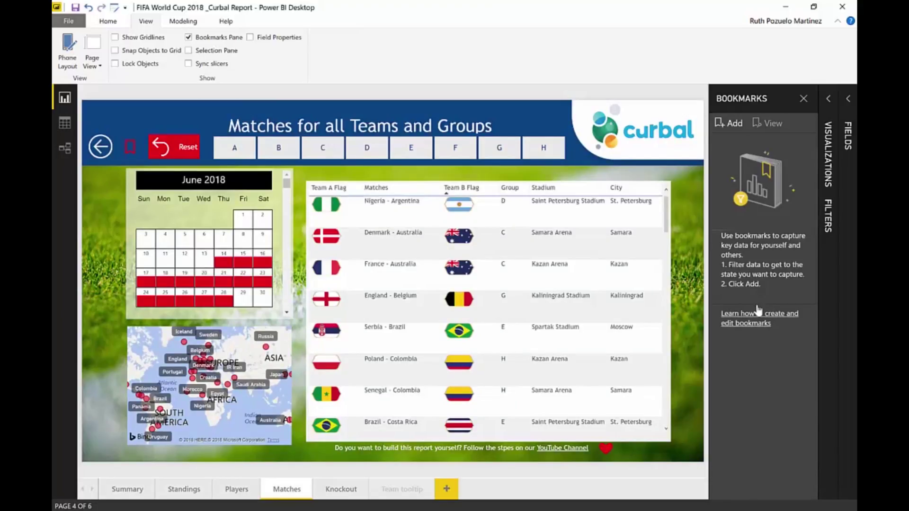
pyautogui.click(132, 491)
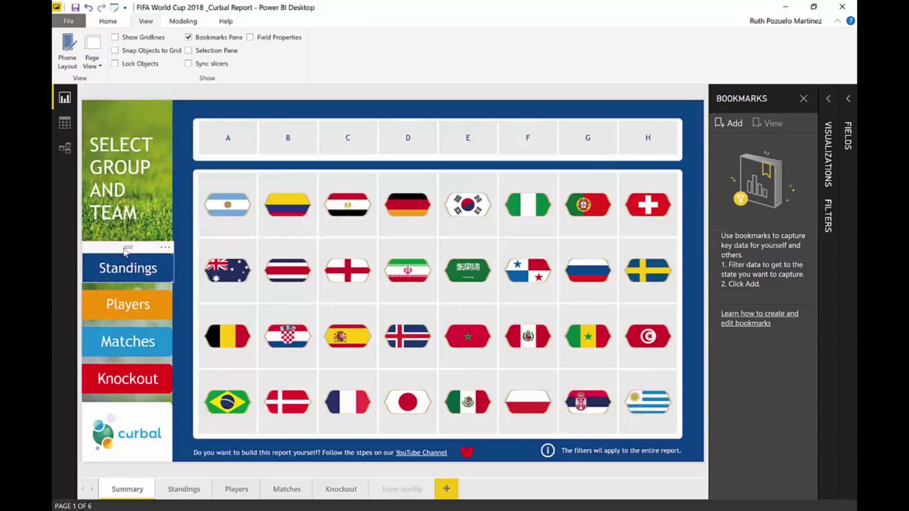
pyautogui.click(125, 252)
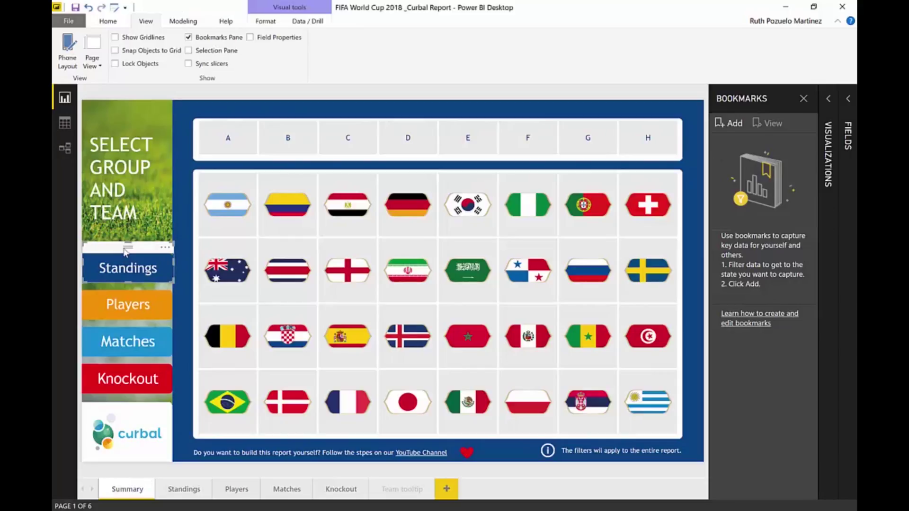
# Review the Standings button's Button Text states, undoing an accidental move of the button
pyautogui.click(119, 22)
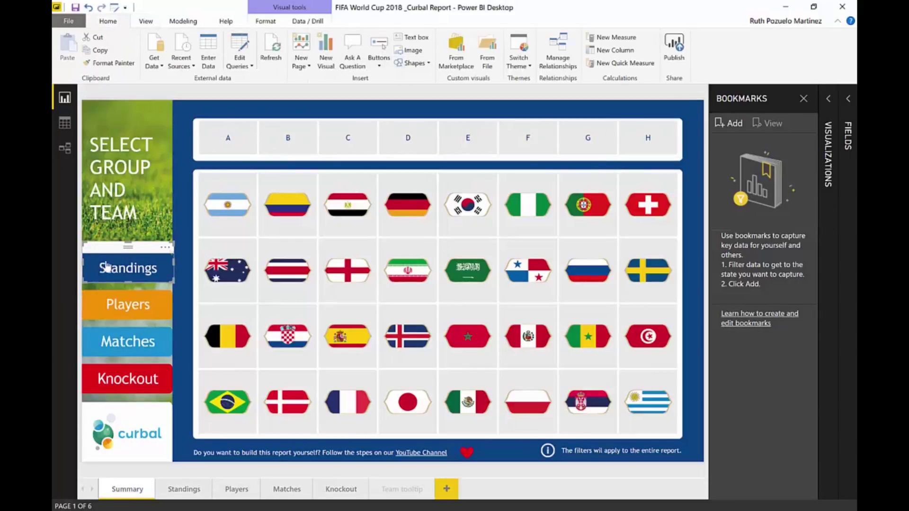
pyautogui.click(825, 112)
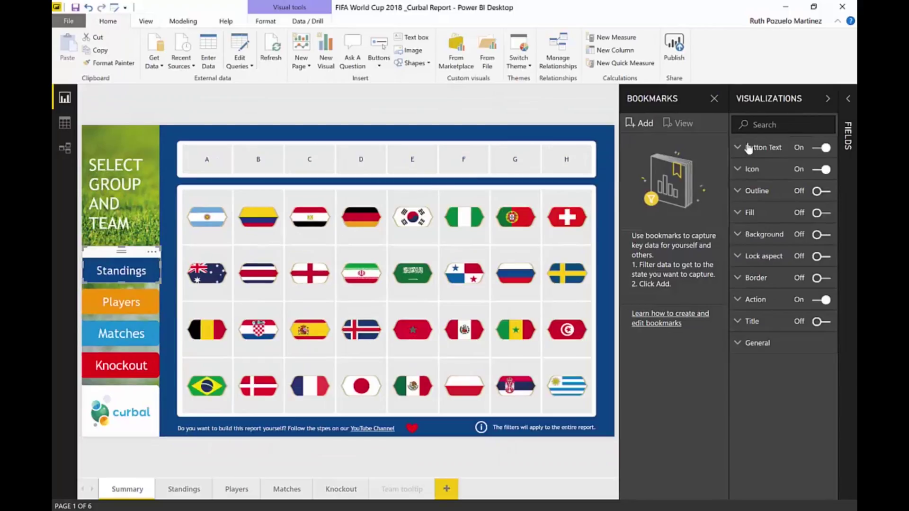
pyautogui.moveTo(110, 257); pyautogui.dragTo(121, 135)
pyautogui.press('Escape')
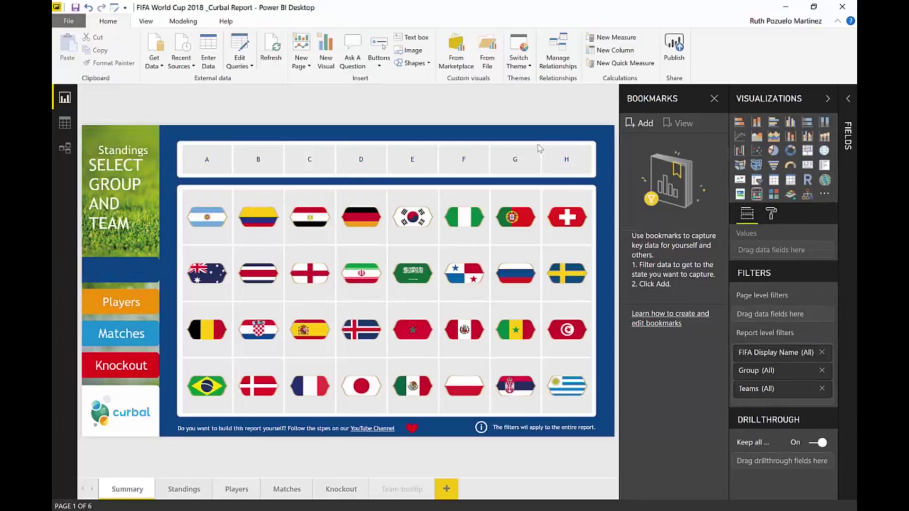
pyautogui.hotkey('ctrl', 'z')
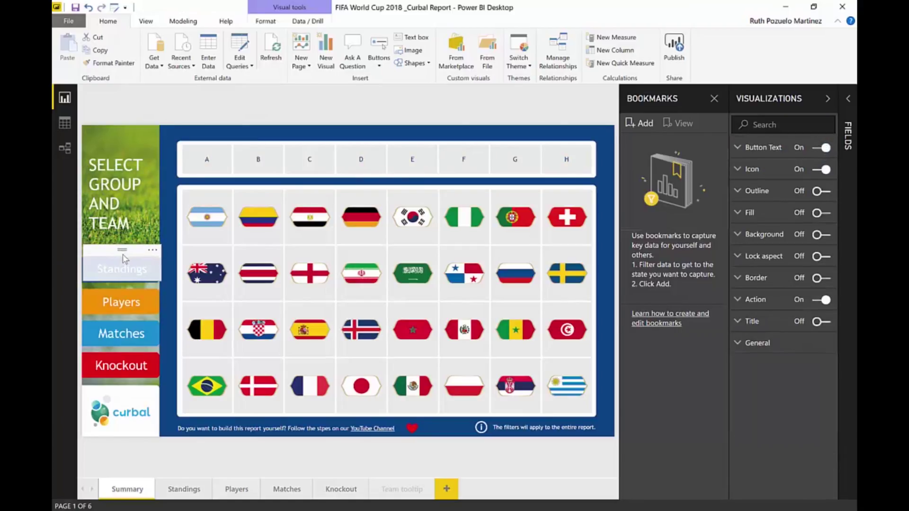
pyautogui.click(739, 147)
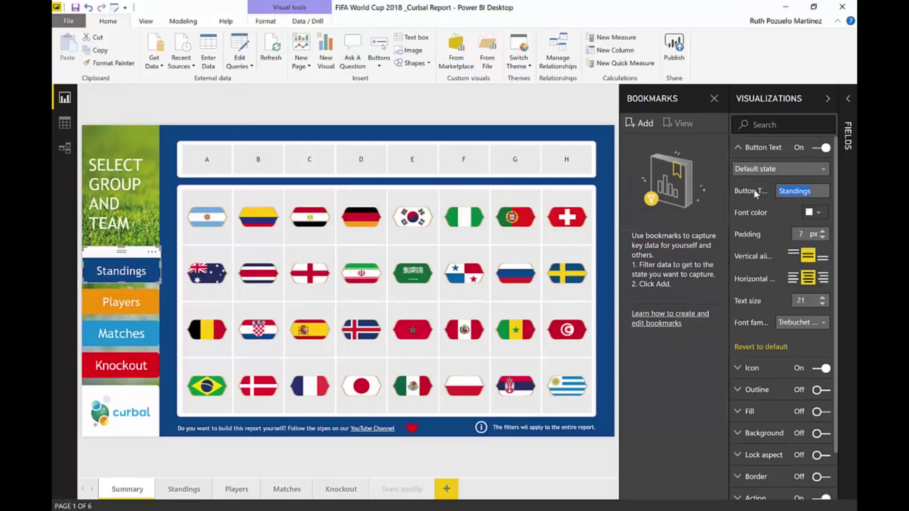
pyautogui.click(773, 170)
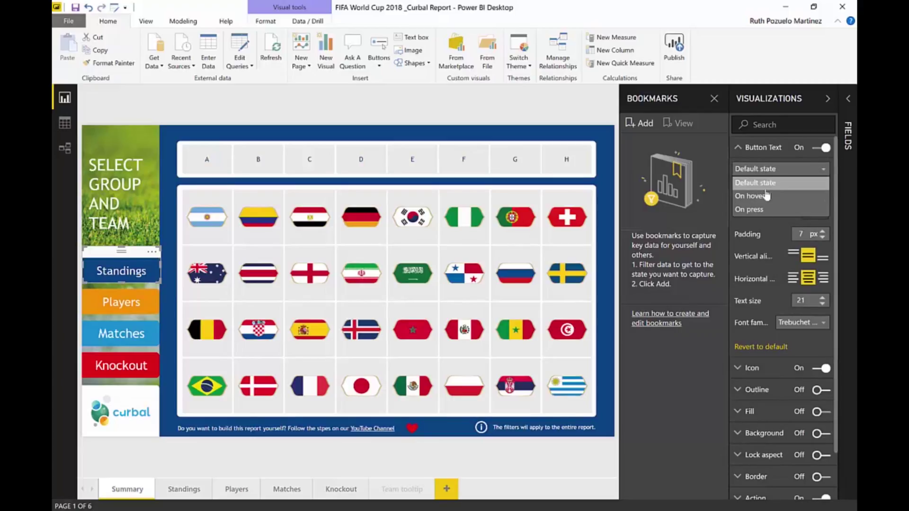
pyautogui.click(756, 150)
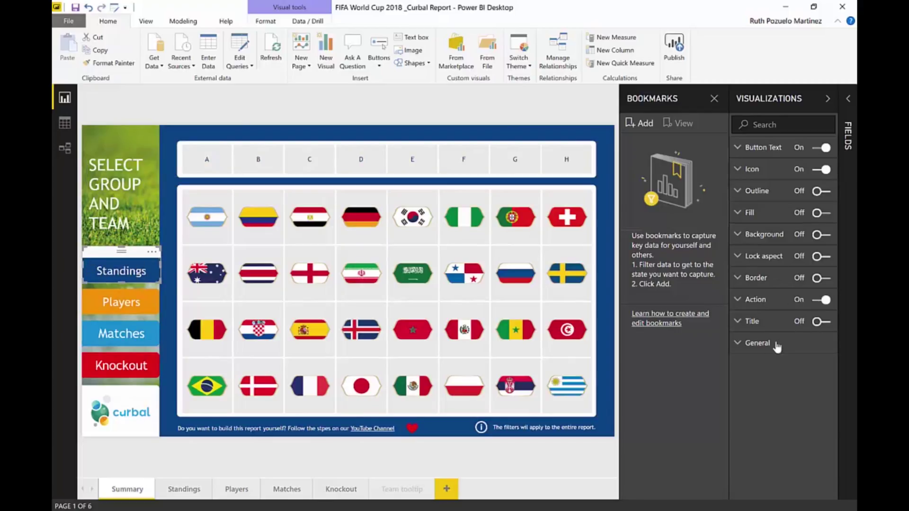
# Check the button's Action settings and capture Bookmark 1 from the unfiltered Standings page
pyautogui.click(763, 300)
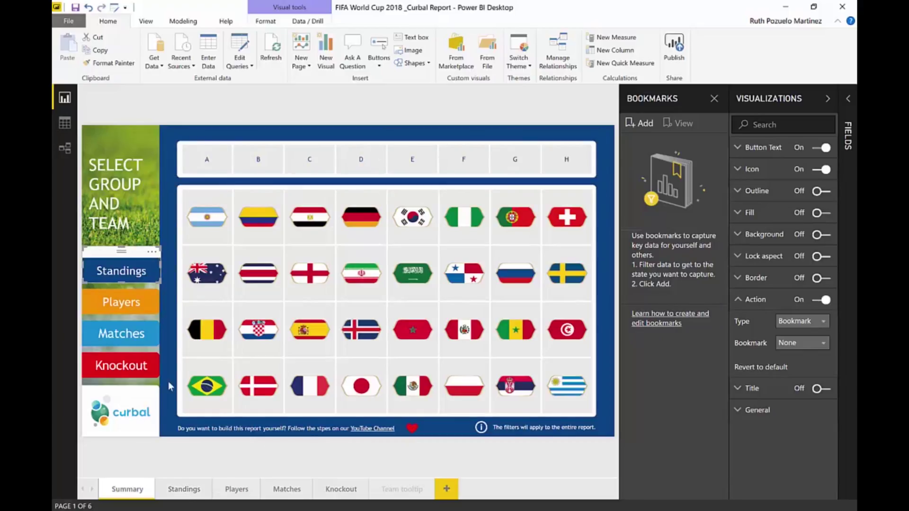
pyautogui.click(190, 495)
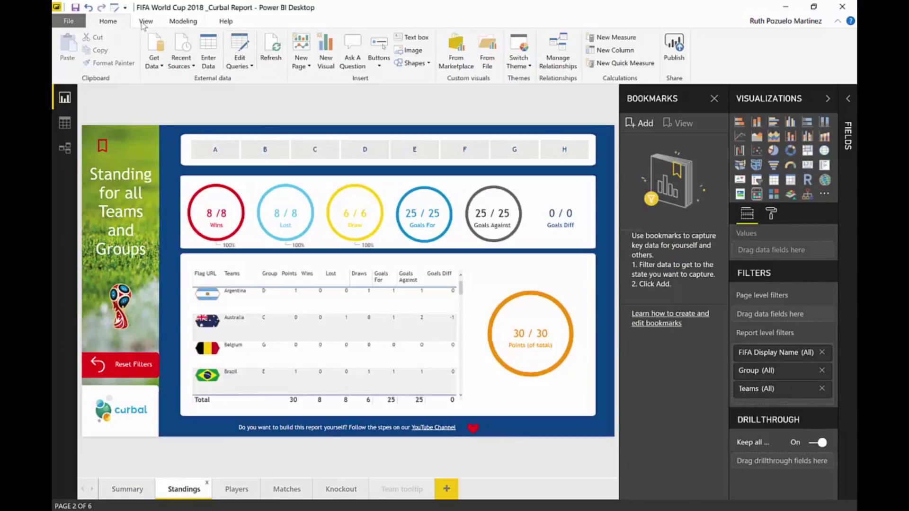
pyautogui.click(640, 123)
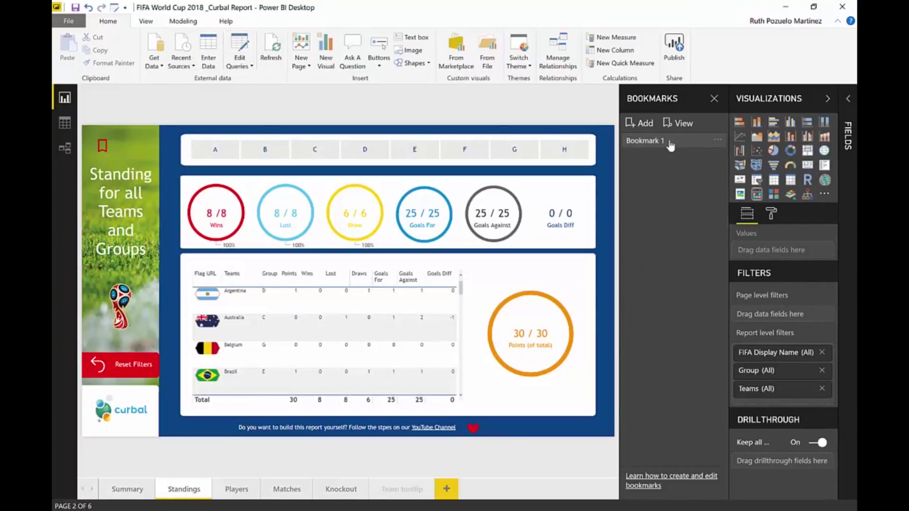
# Rename Bookmark 1 to 'Standing Keep filters' and stop it saving data filters
pyautogui.doubleClick(651, 142)
pyautogui.write('S')
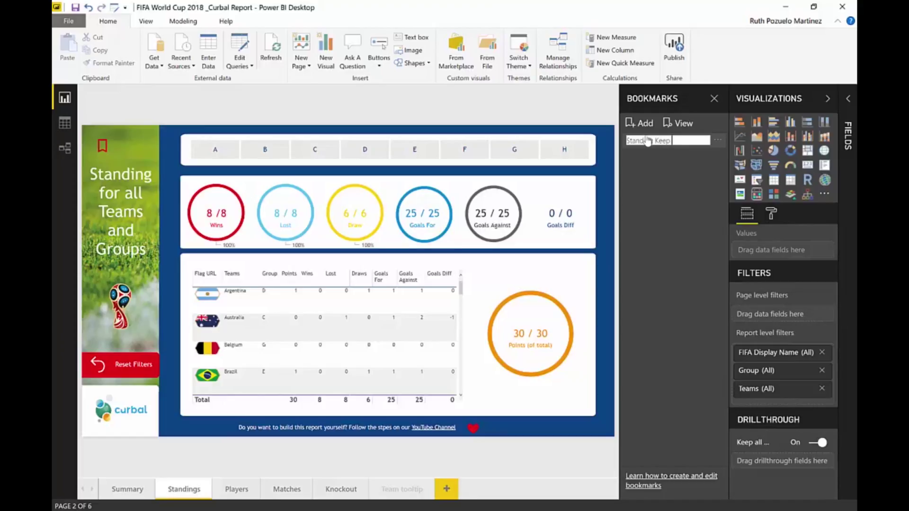
pyautogui.write('tanding Keep filters')
pyautogui.press('Return')
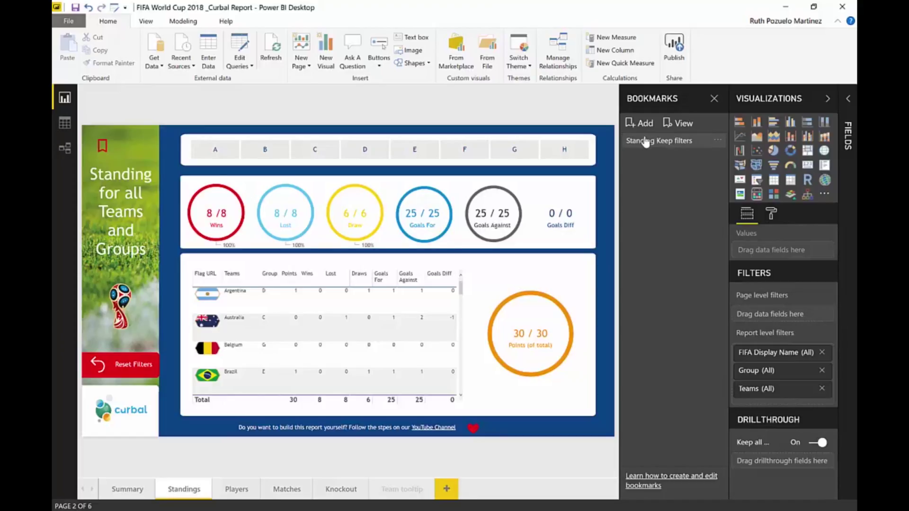
pyautogui.click(718, 140)
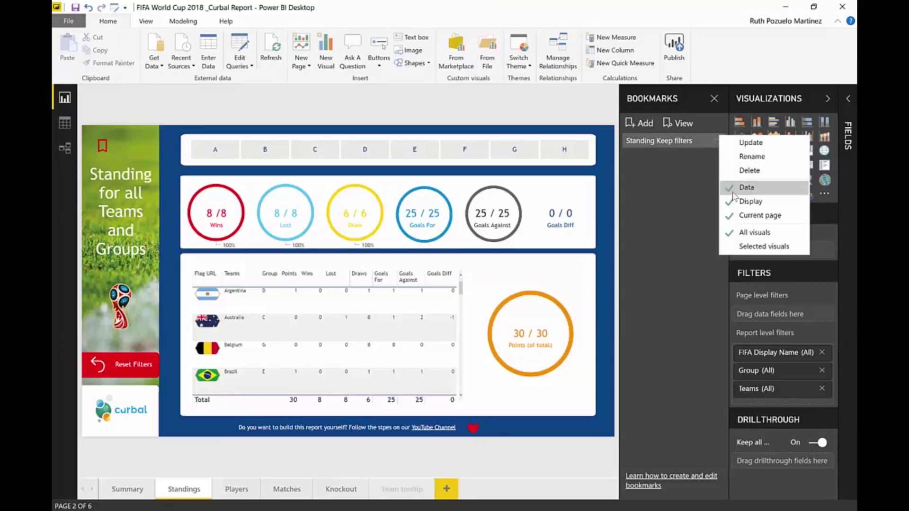
pyautogui.click(750, 188)
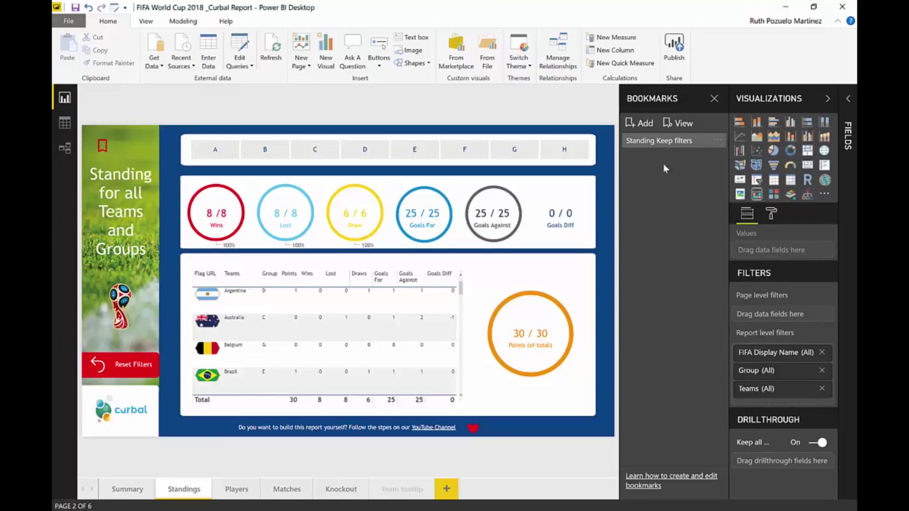
# Test Standing Keep filters with Group B selected, then return to Summary showing group B
pyautogui.click(691, 141)
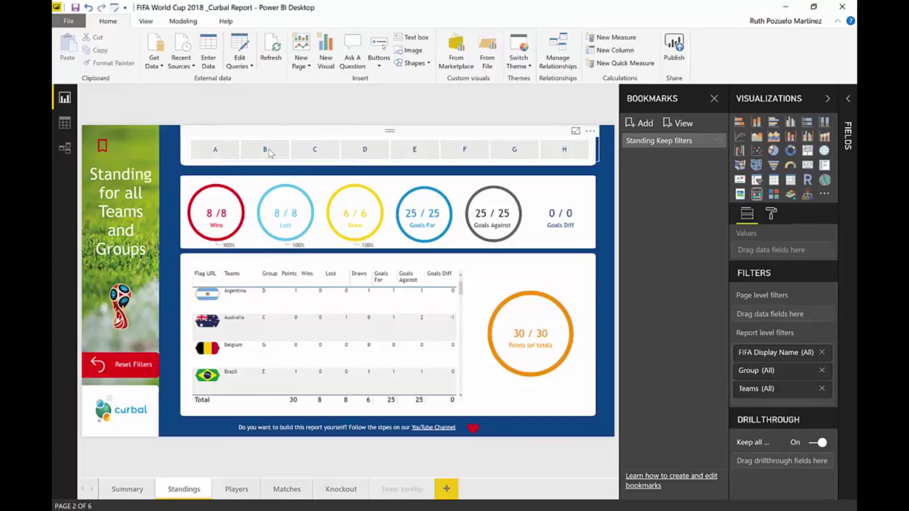
pyautogui.click(268, 151)
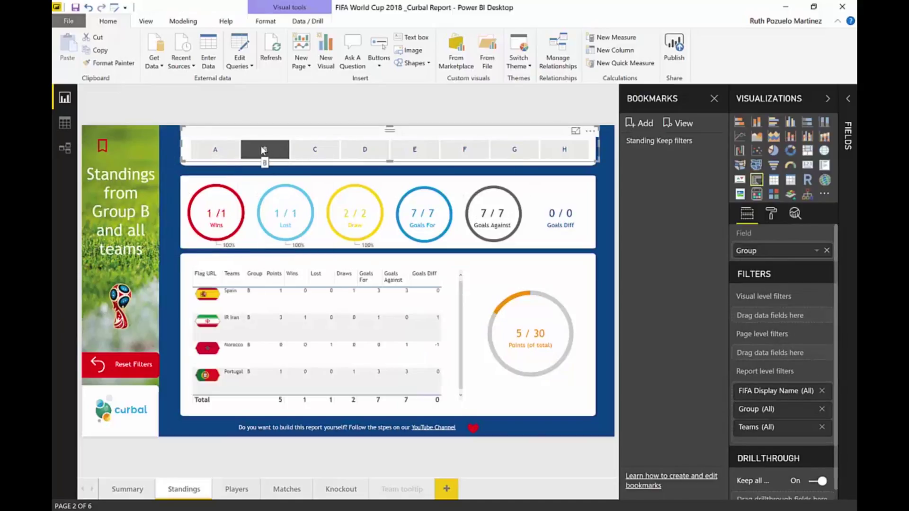
pyautogui.click(647, 143)
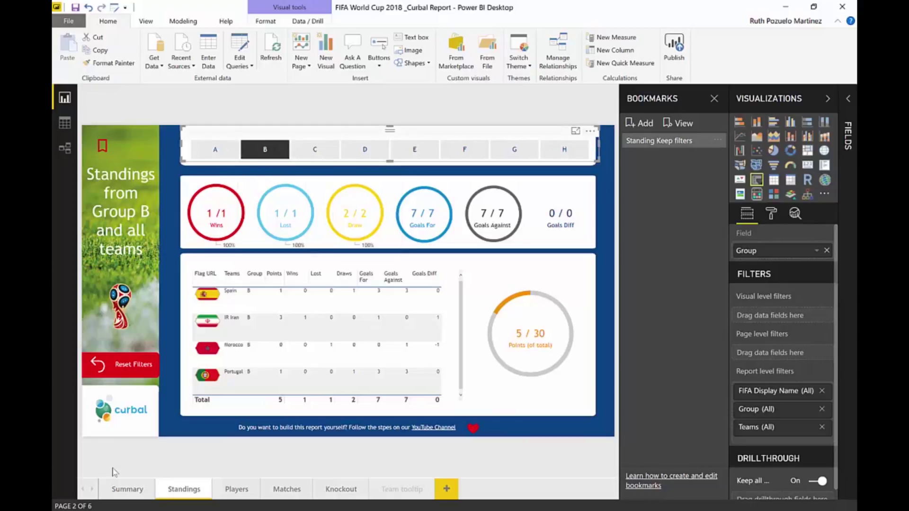
pyautogui.click(125, 490)
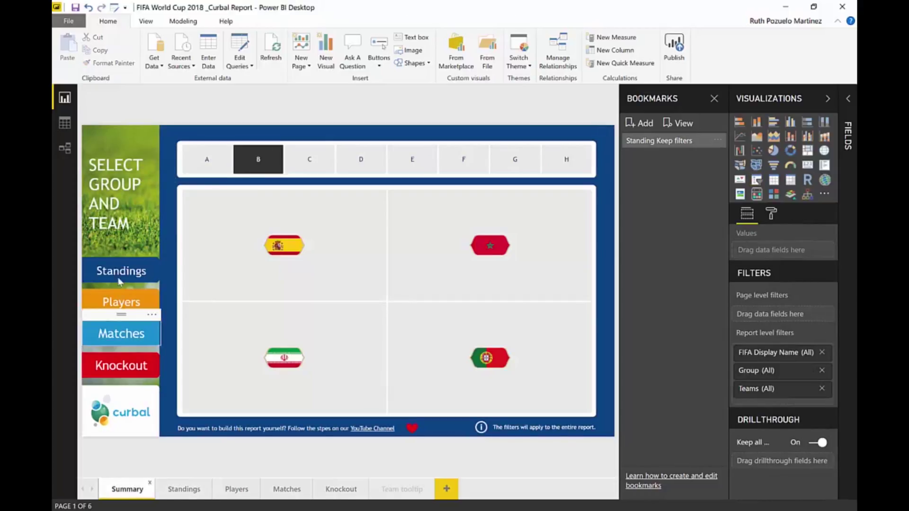
# Link the Summary Standings button's action to the Standing Keep filters bookmark
pyautogui.click(121, 258)
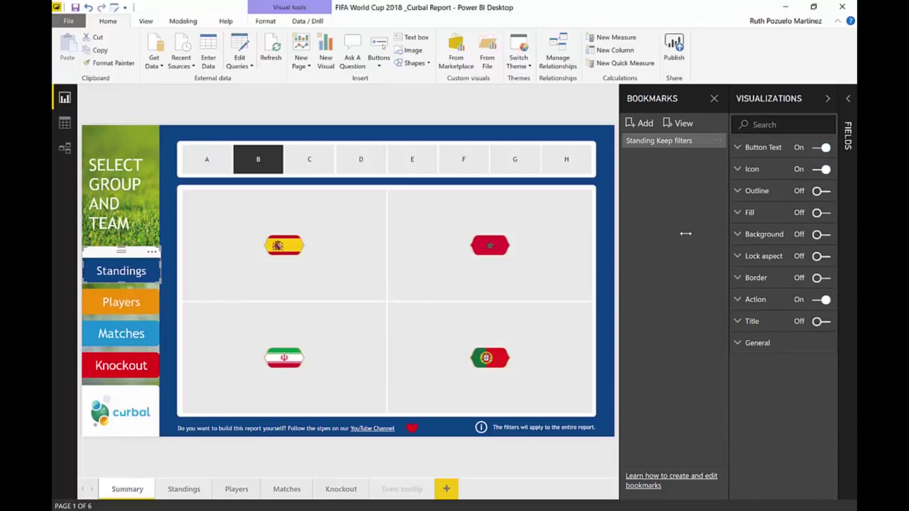
pyautogui.click(761, 301)
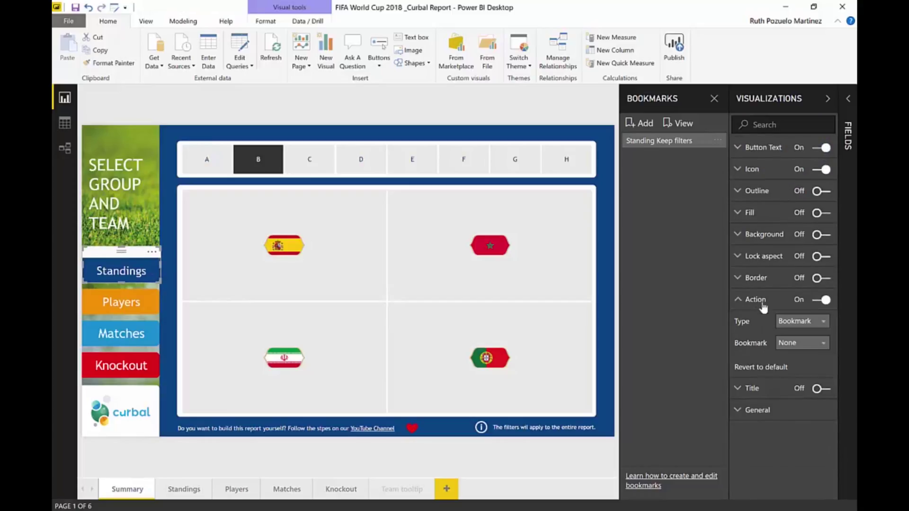
pyautogui.click(808, 344)
pyautogui.click(800, 369)
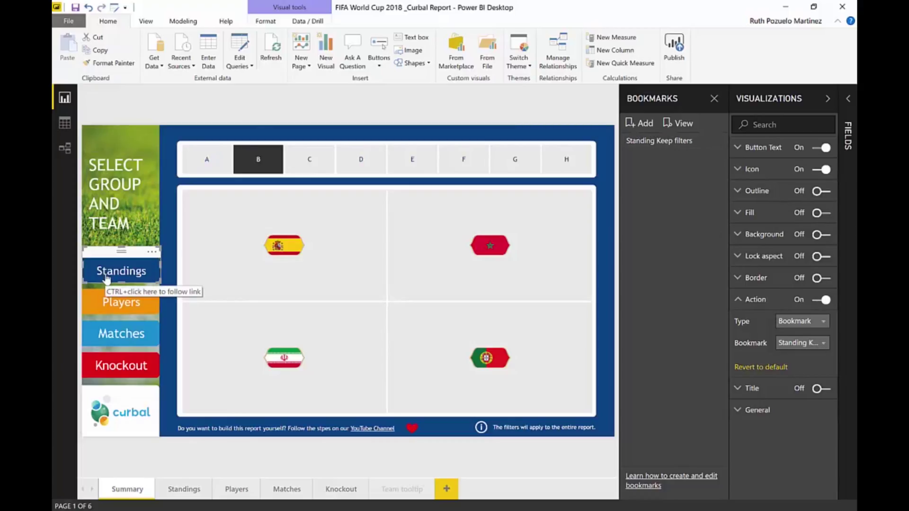
# Test the link with Group B, clear the filter on Standings, and add Bookmark 2
pyautogui.click(271, 155)
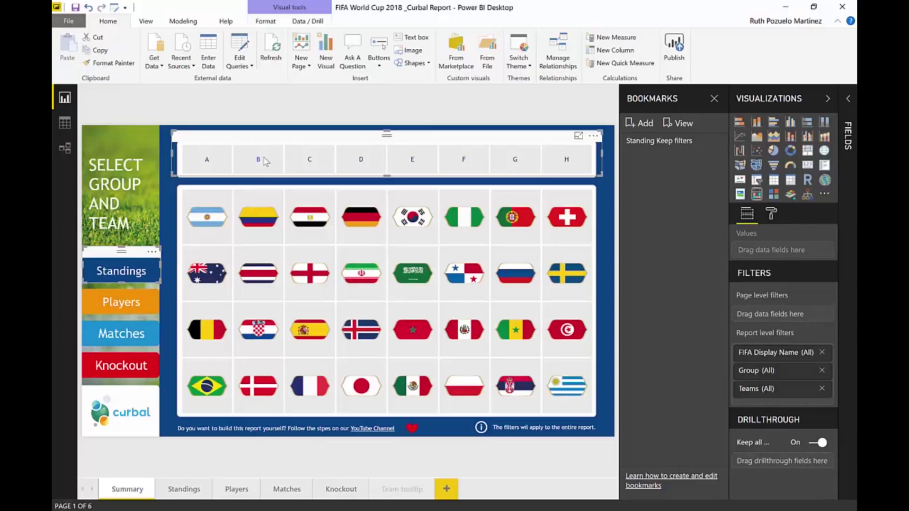
pyautogui.click(264, 161)
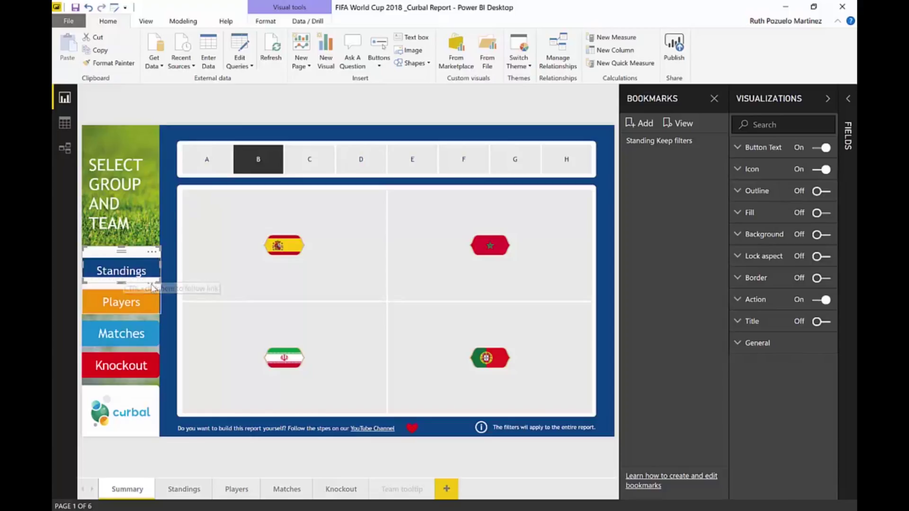
pyautogui.keyDown('ctrl'); pyautogui.click(125, 277); pyautogui.keyUp('ctrl')
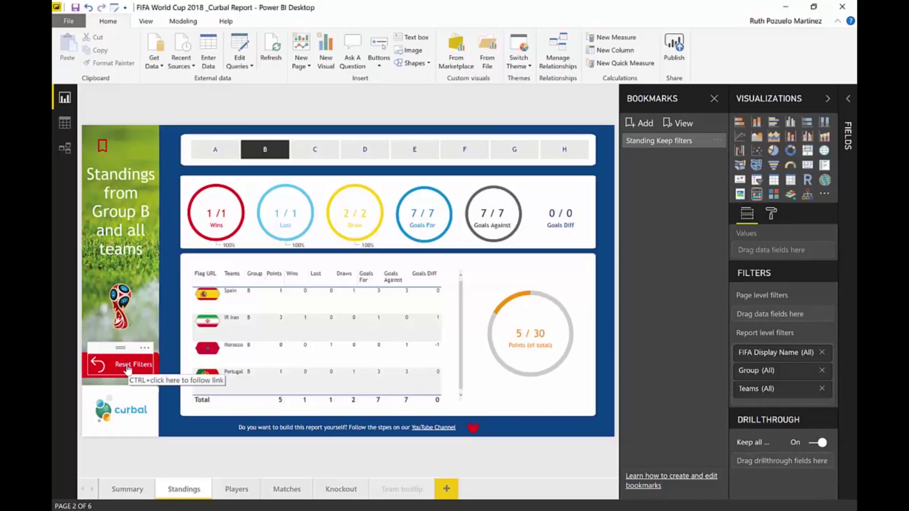
pyautogui.click(276, 153)
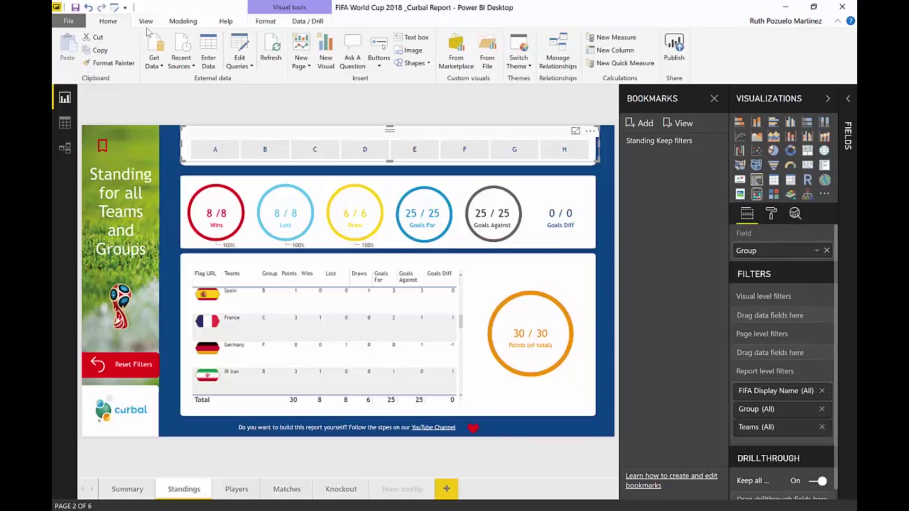
pyautogui.click(645, 124)
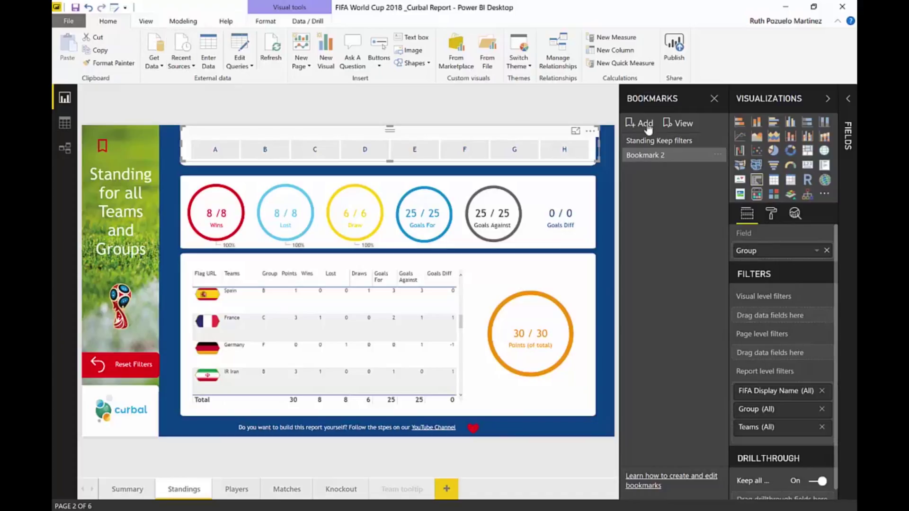
# Rename Bookmark 2 to 'Standing No filters'
pyautogui.doubleClick(654, 156)
pyautogui.write('Standing No')
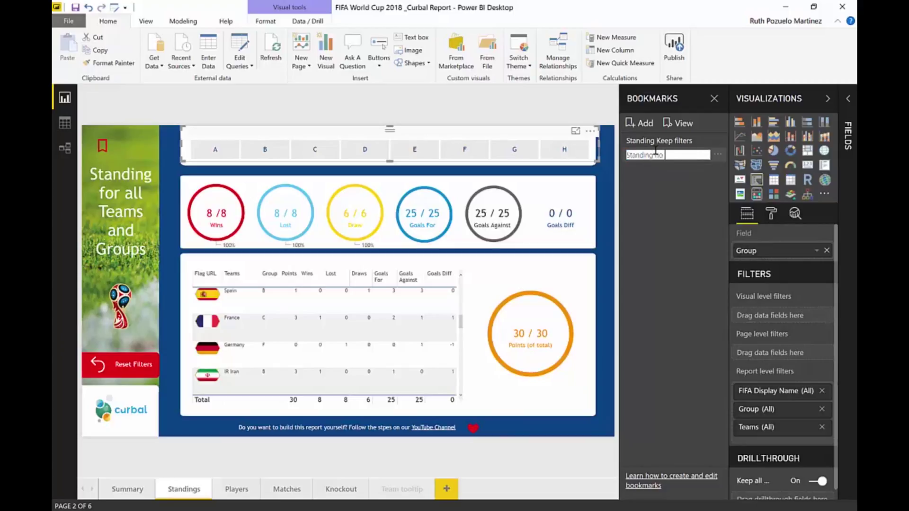
pyautogui.write(' filters')
pyautogui.press('Return')
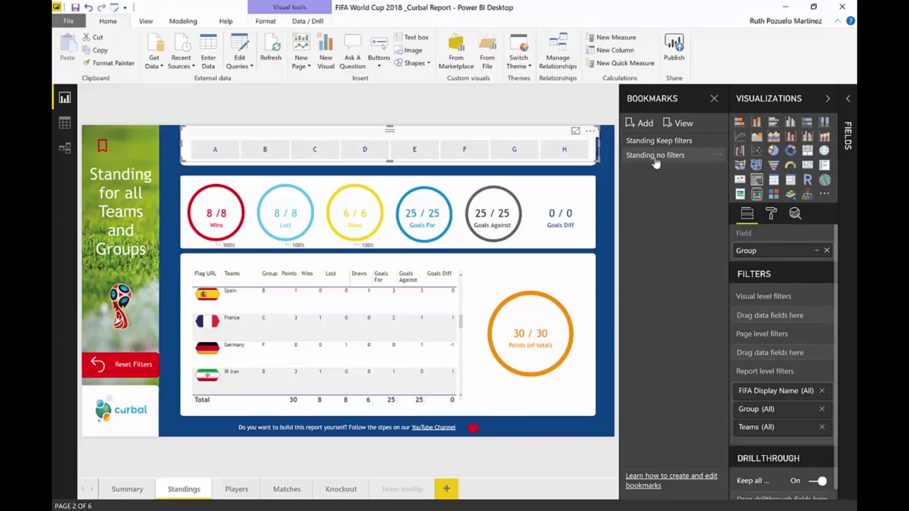
pyautogui.click(700, 154)
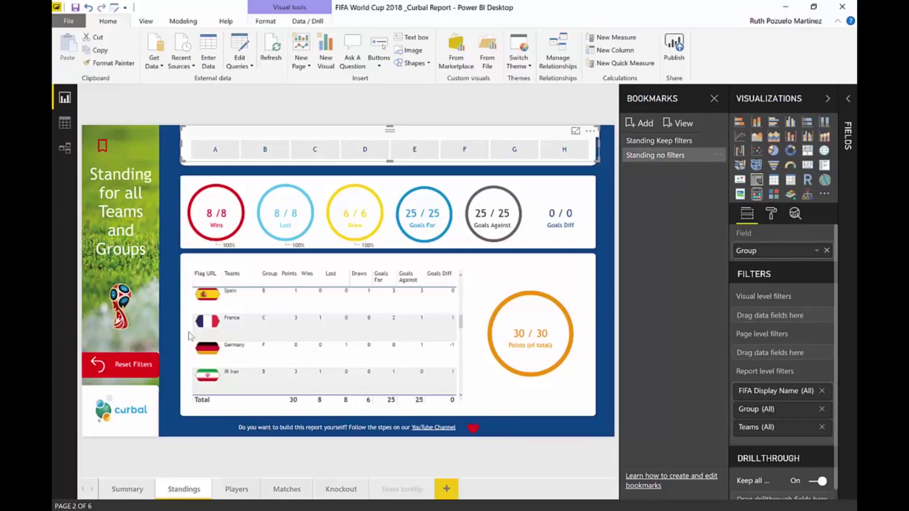
# Link the Reset Filters button to Standing no filters and test it against Group B
pyautogui.click(125, 360)
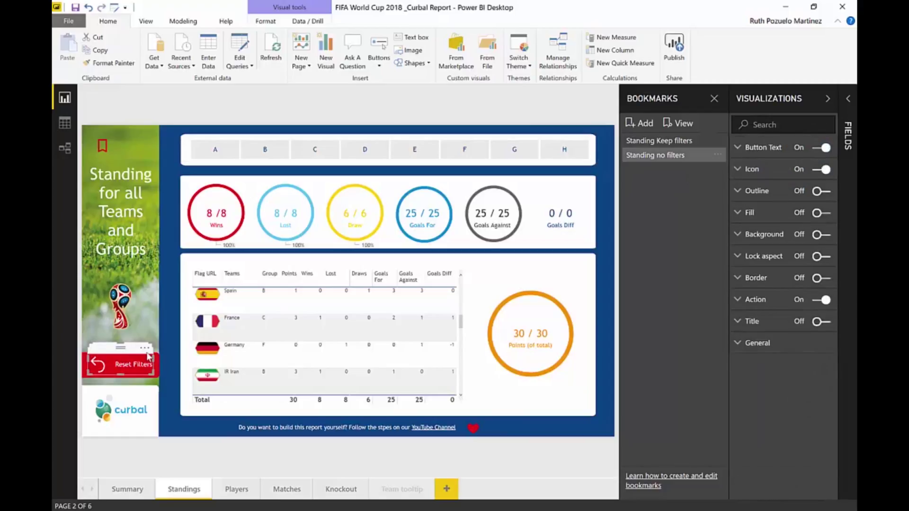
pyautogui.click(767, 303)
pyautogui.click(801, 343)
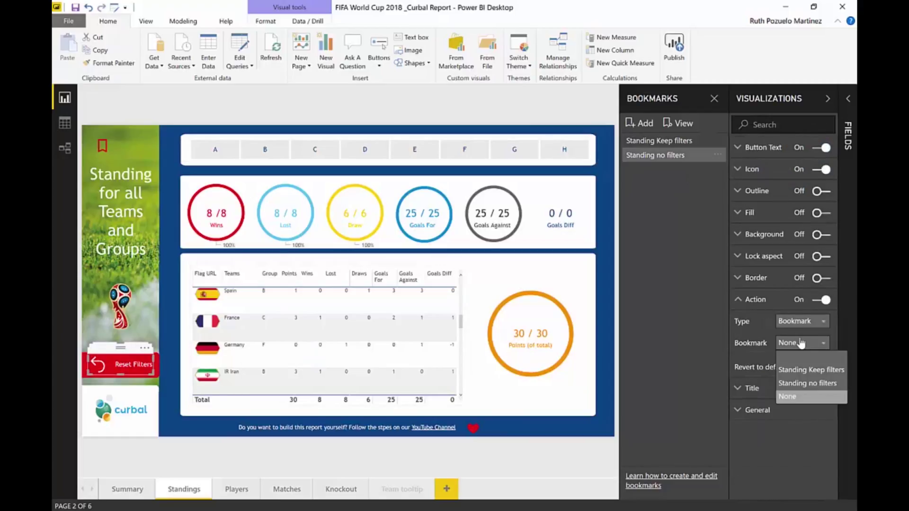
pyautogui.click(806, 384)
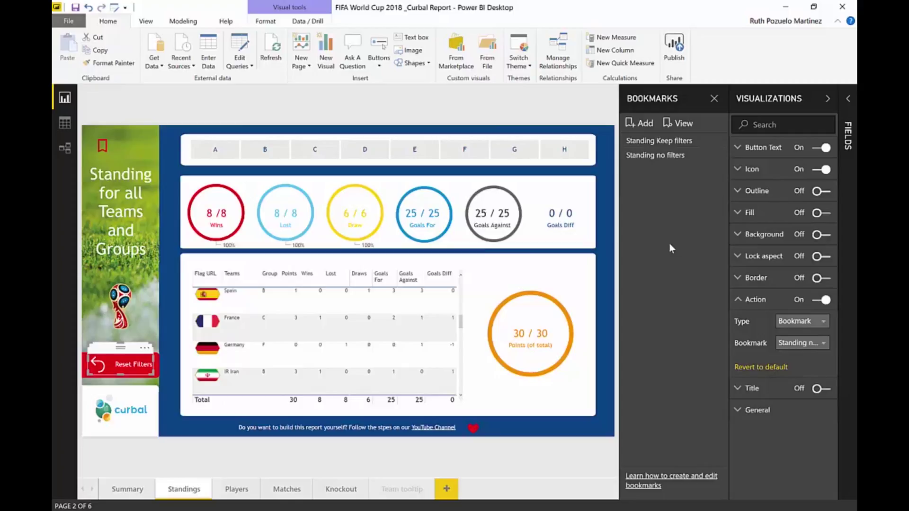
pyautogui.click(267, 151)
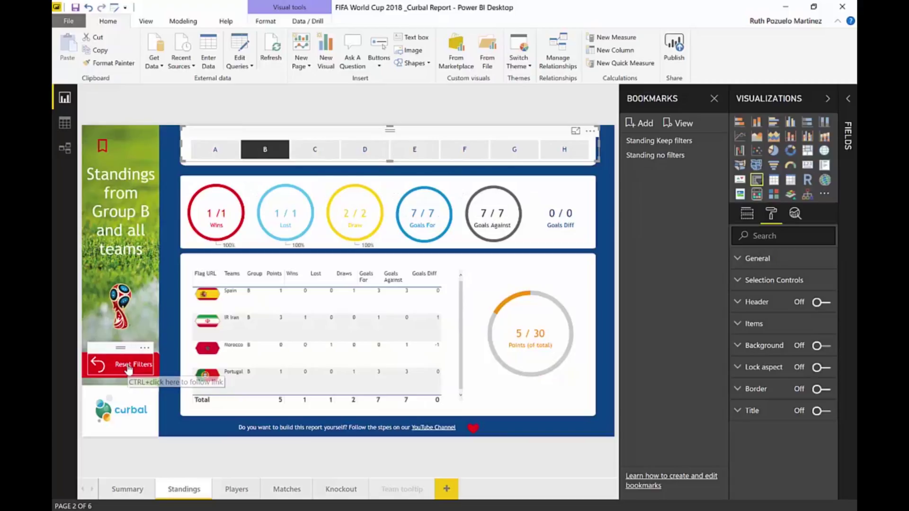
pyautogui.keyDown('ctrl'); pyautogui.click(128, 369); pyautogui.keyUp('ctrl')
pyautogui.click(268, 150)
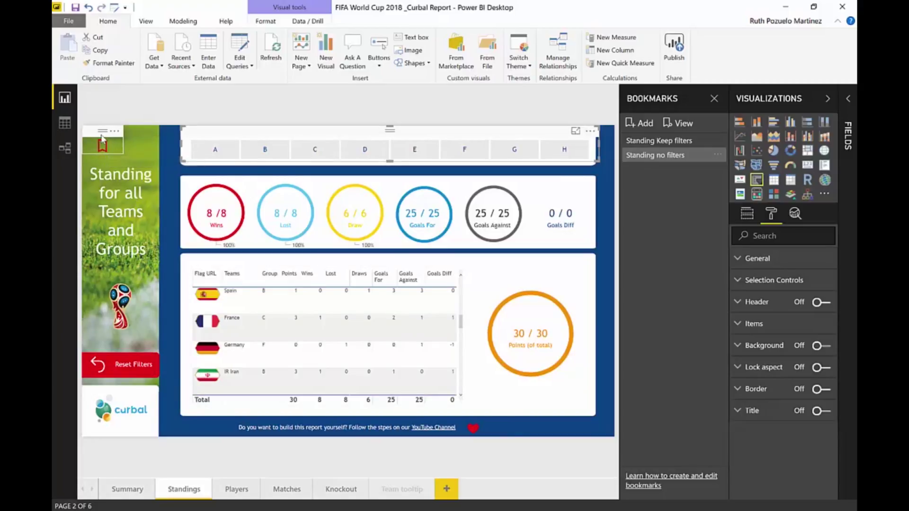
# Add a bookmark of the Summary page named 'Home'
pyautogui.click(150, 489)
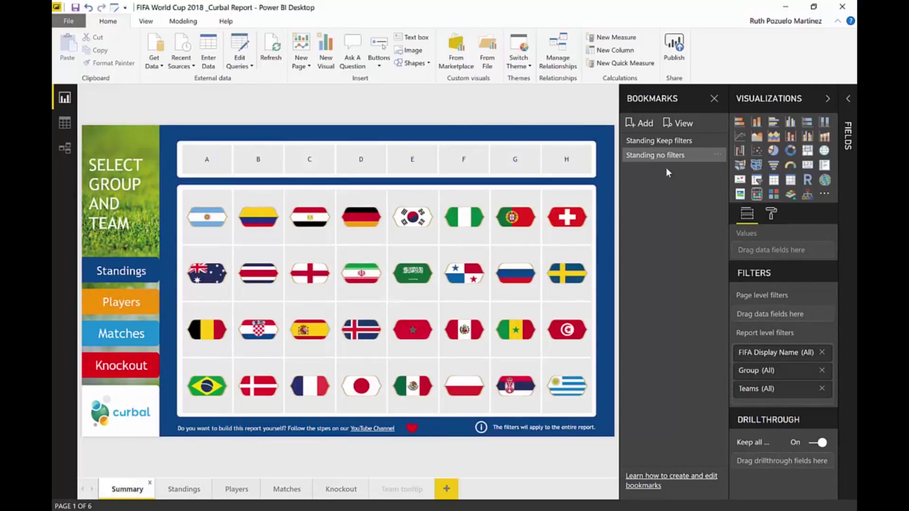
pyautogui.click(650, 125)
pyautogui.doubleClick(656, 169)
pyautogui.press('BackSpace')
pyautogui.write('Home')
pyautogui.press('Return')
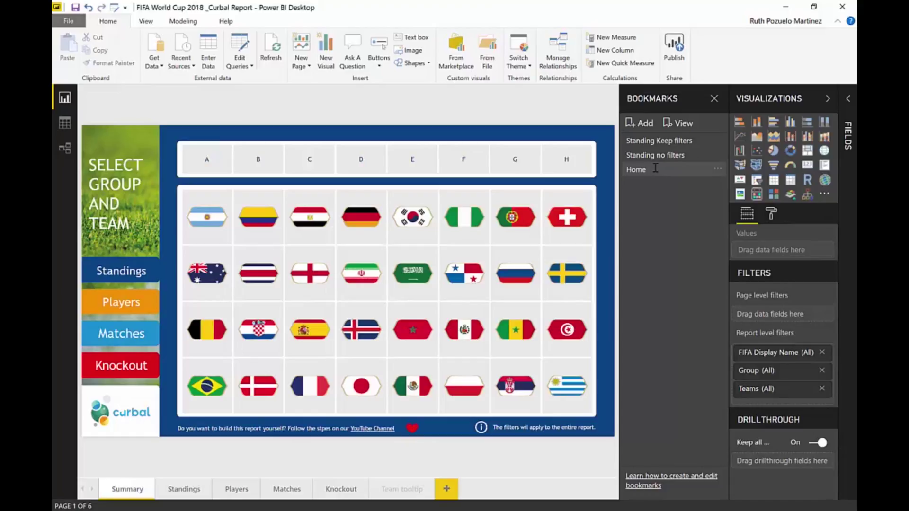
# Change the Home bookmark's Data capture option and switch to the Standings page
pyautogui.click(718, 169)
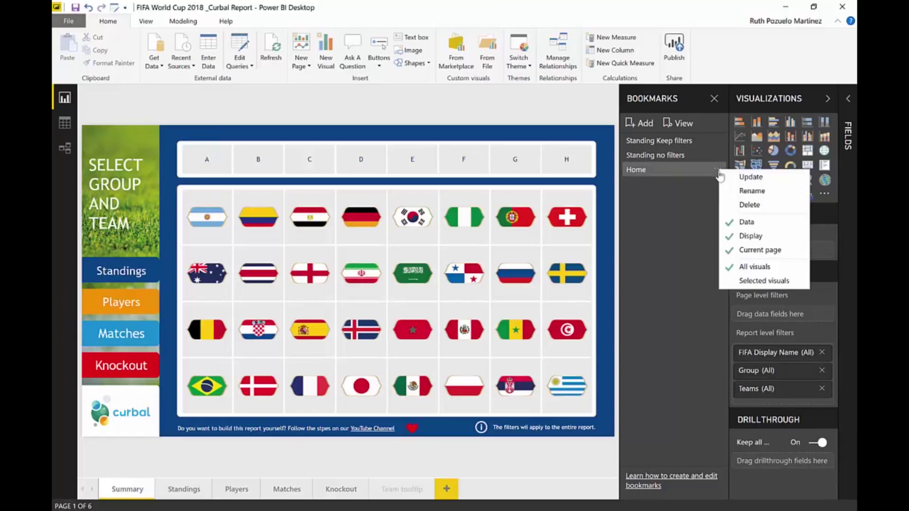
pyautogui.click(745, 222)
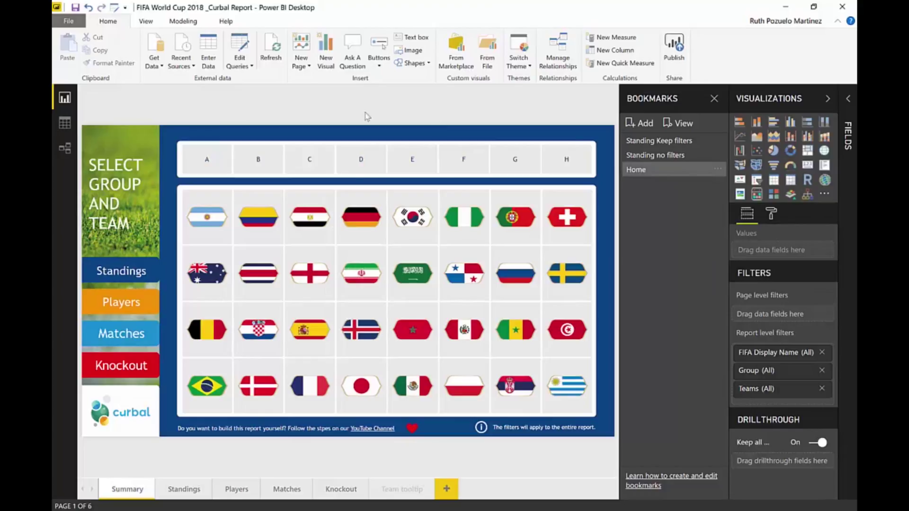
pyautogui.click(185, 490)
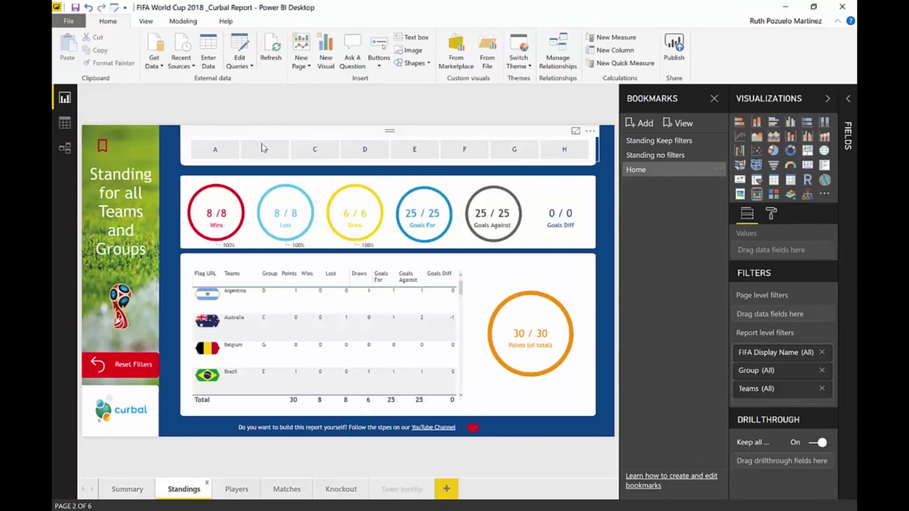
# Link the Standings bookmark icon to the Home bookmark and test it with Group B selected
pyautogui.click(265, 151)
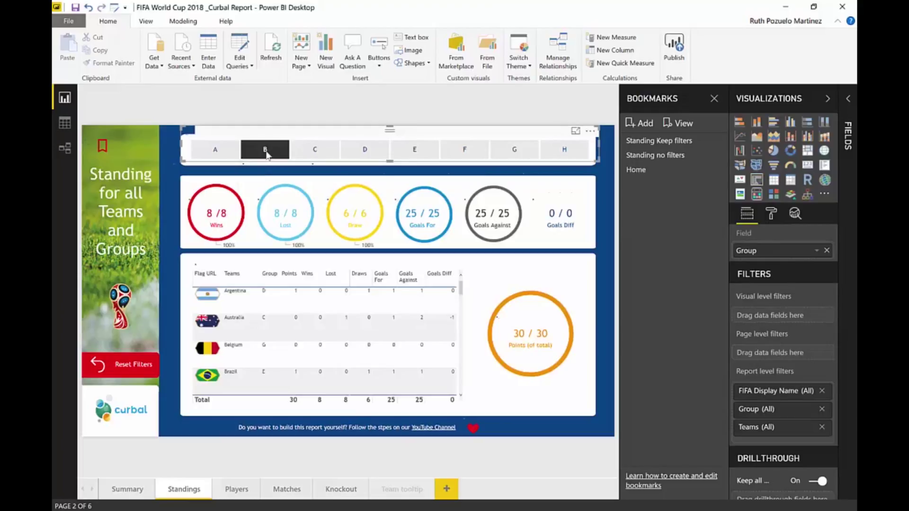
pyautogui.click(102, 148)
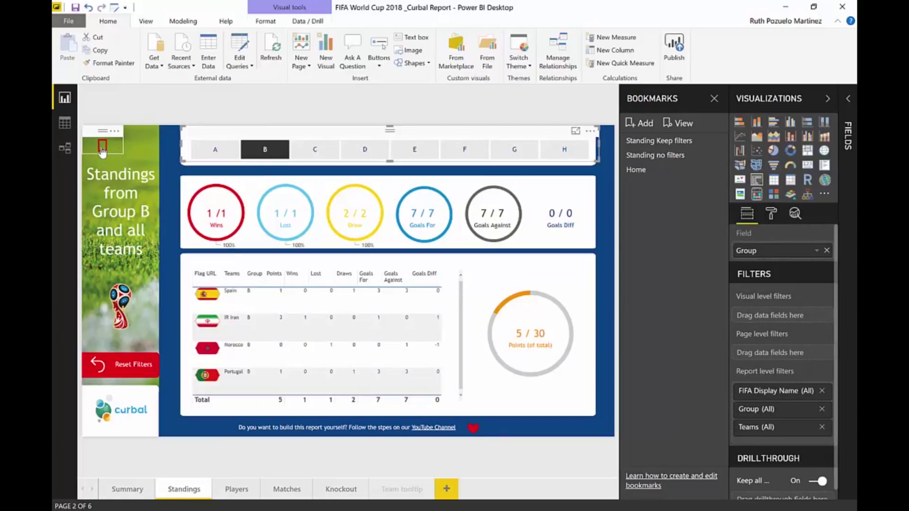
pyautogui.click(105, 137)
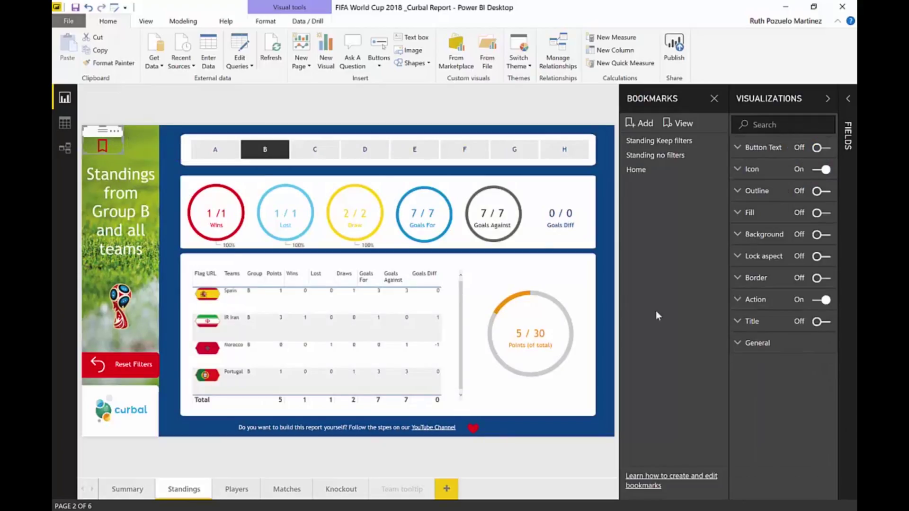
pyautogui.click(767, 299)
pyautogui.click(805, 342)
pyautogui.click(802, 397)
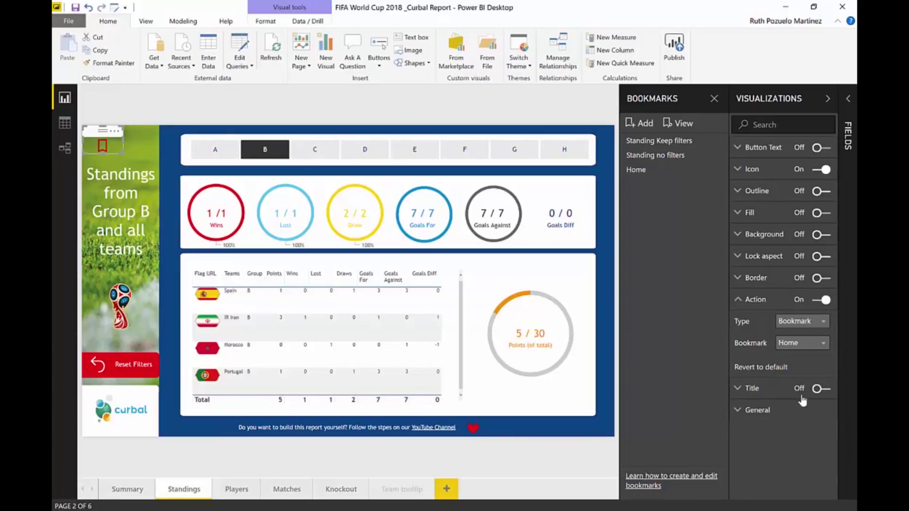
pyautogui.keyDown('ctrl'); pyautogui.click(101, 147); pyautogui.keyUp('ctrl')
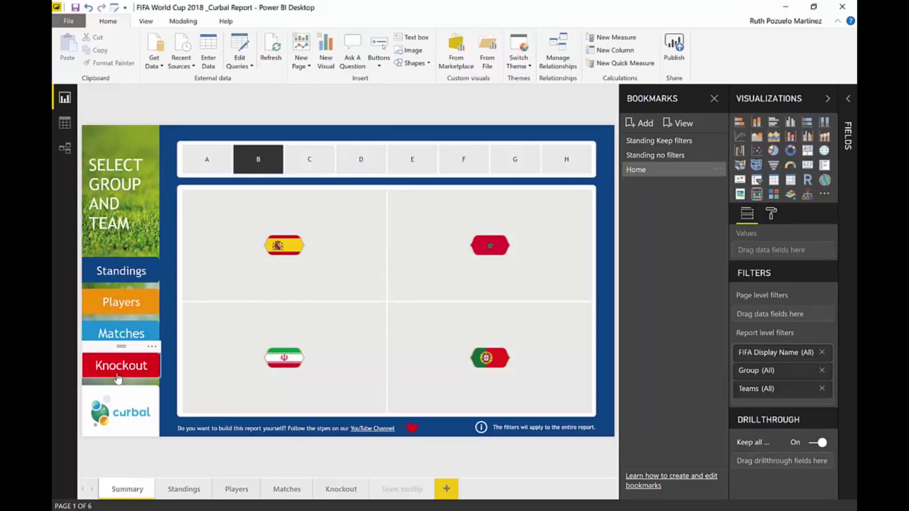
# Visit the Knockout bracket, return to Summary, and deselect Group B to show all teams
pyautogui.click(348, 492)
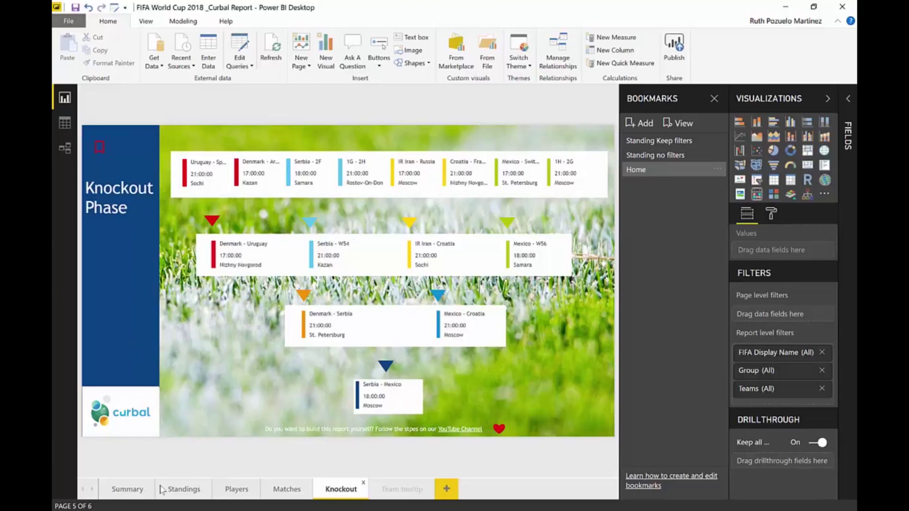
pyautogui.click(119, 492)
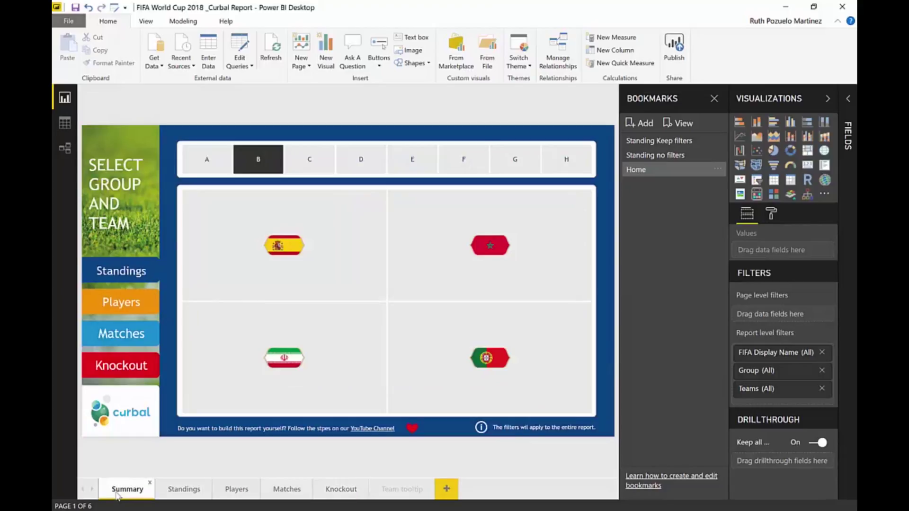
pyautogui.click(255, 162)
# Switch the Summary page to Phone Layout from the View ribbon
pyautogui.click(146, 22)
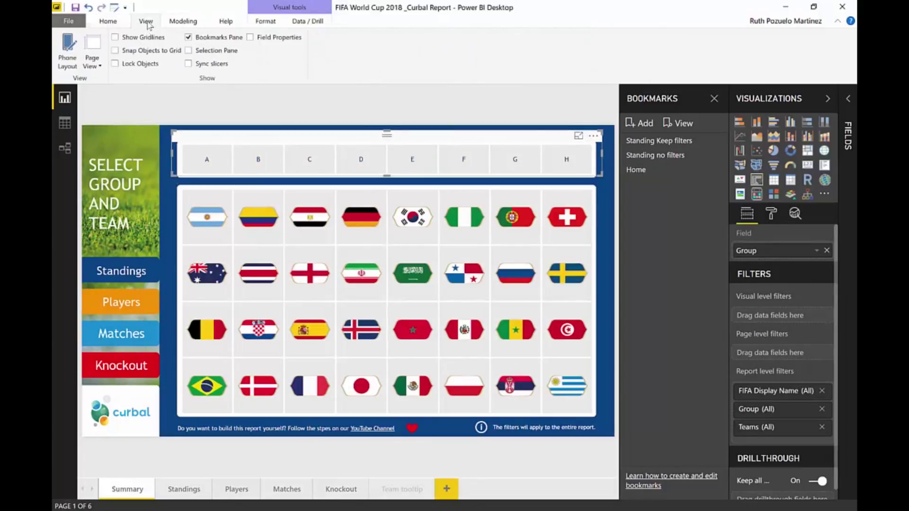
pyautogui.click(68, 56)
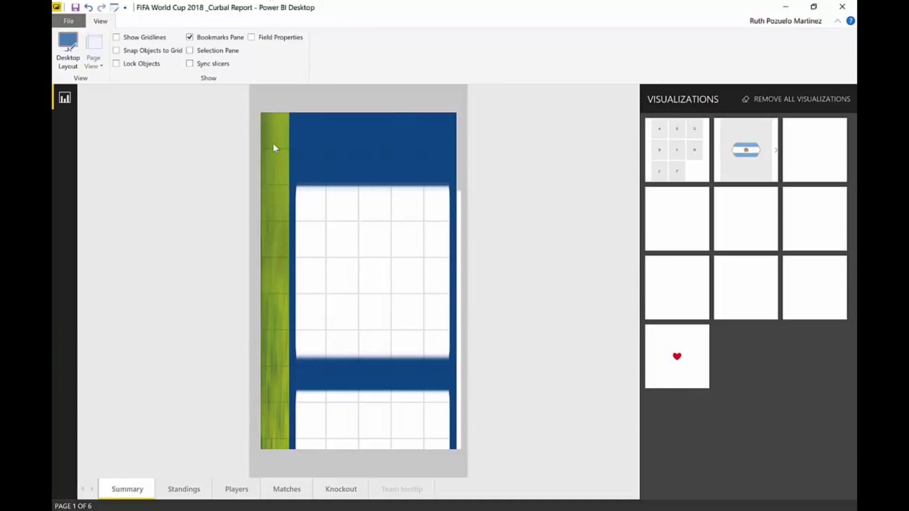
pyautogui.scroll(-1, 374, 293)
pyautogui.scroll(-5, 405, 308)
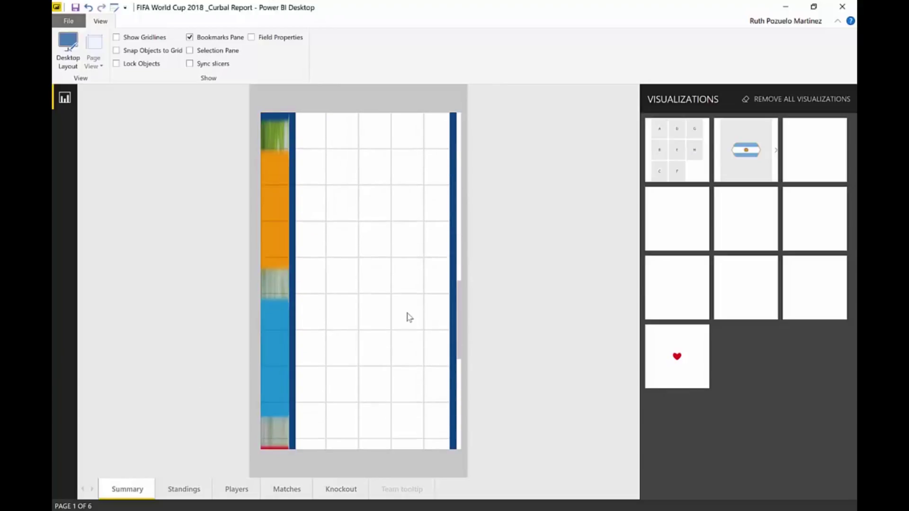
pyautogui.scroll(3, 399, 334)
pyautogui.scroll(-5, 402, 327)
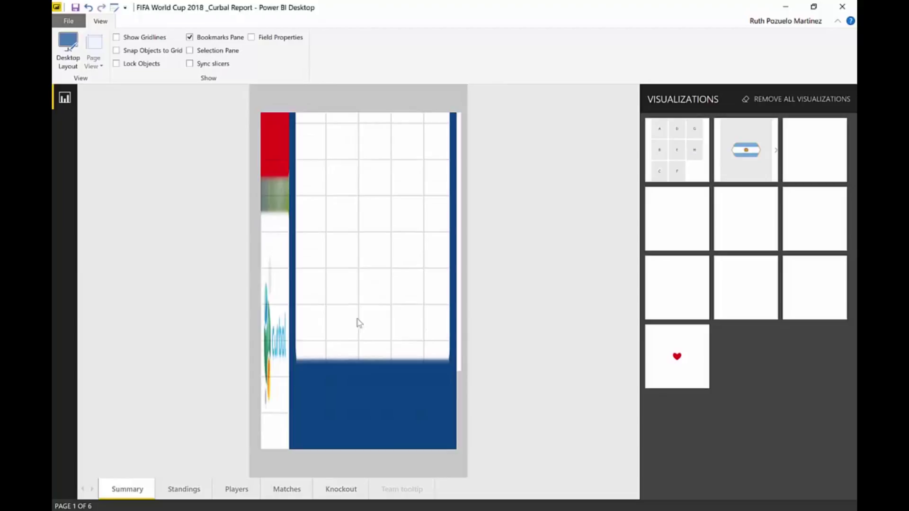
pyautogui.scroll(5, 360, 350)
pyautogui.scroll(4, 374, 332)
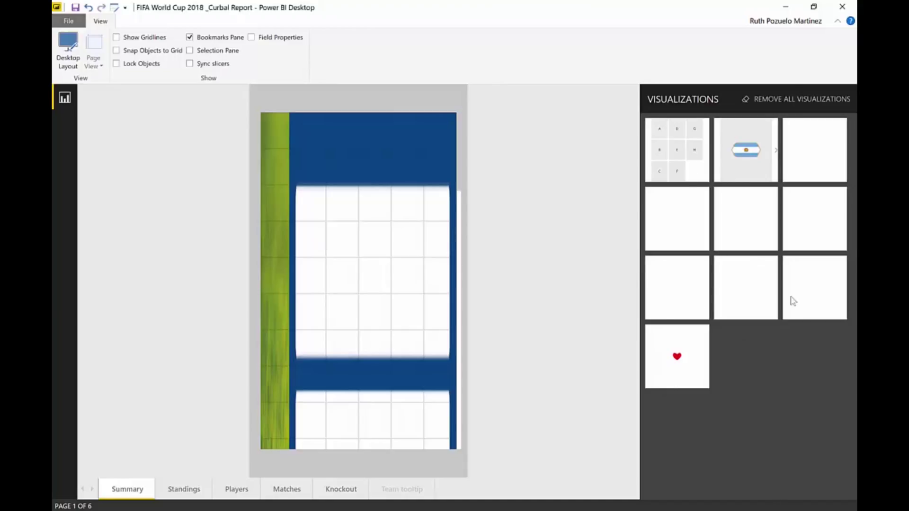
# Place the filter note as one line near the phone page bottom and add the group slicer at the top
pyautogui.moveTo(671, 199); pyautogui.dragTo(337, 131)
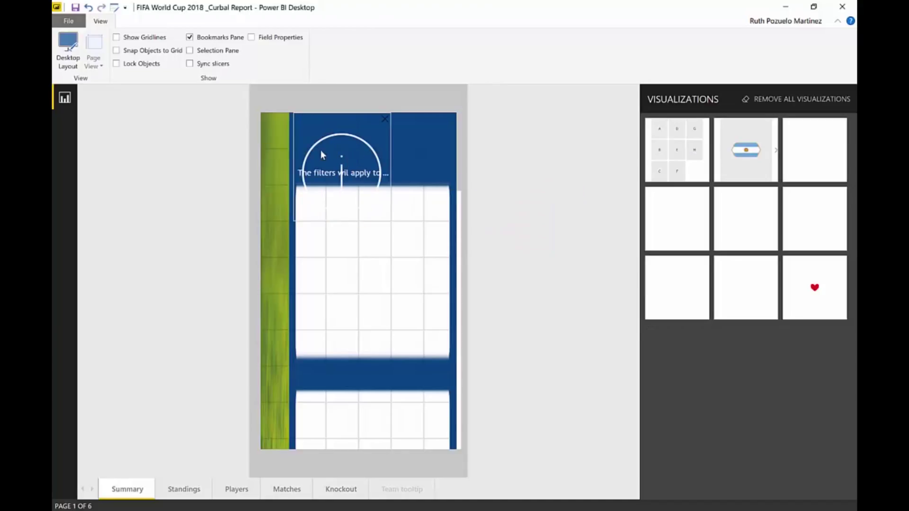
pyautogui.moveTo(389, 219); pyautogui.dragTo(455, 148)
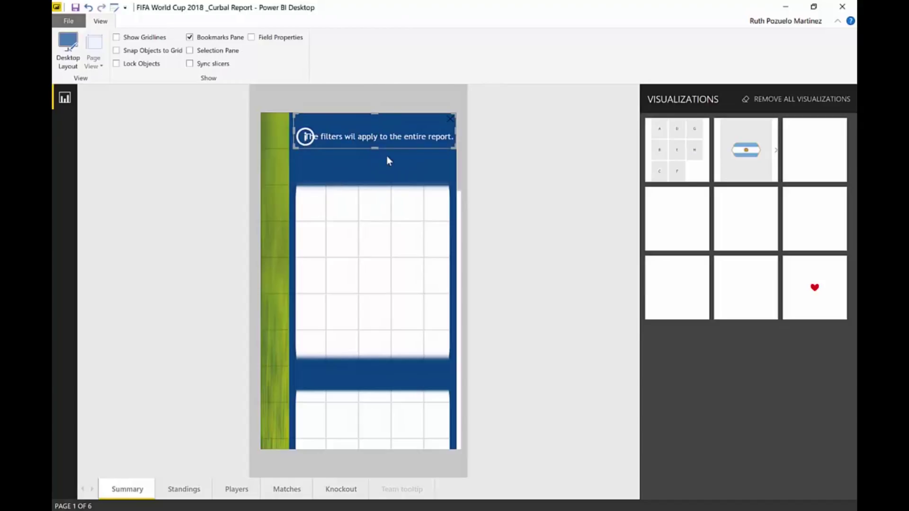
pyautogui.moveTo(342, 145); pyautogui.dragTo(332, 374)
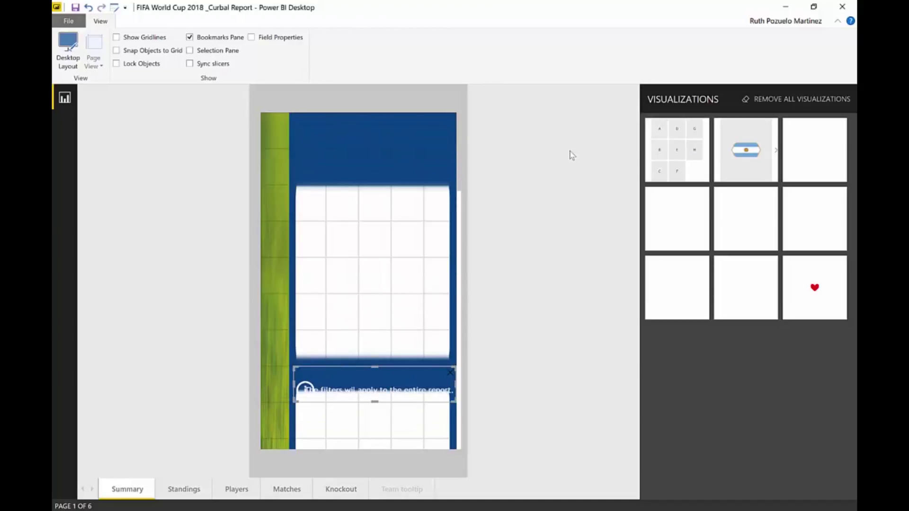
pyautogui.moveTo(683, 167); pyautogui.dragTo(347, 177)
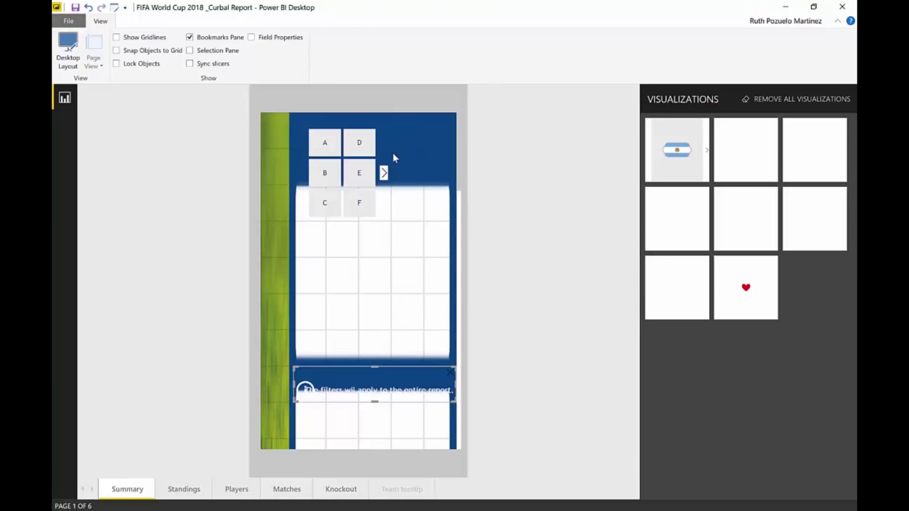
# Stretch the group slicer wide and short so groups A–H sit in two rows at the top
pyautogui.click(336, 119)
pyautogui.moveTo(389, 220); pyautogui.dragTo(450, 188)
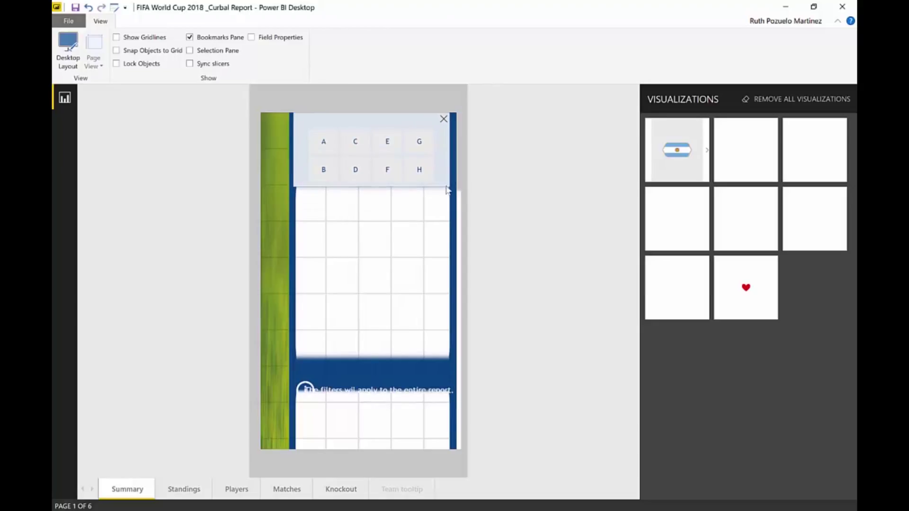
pyautogui.click(375, 196)
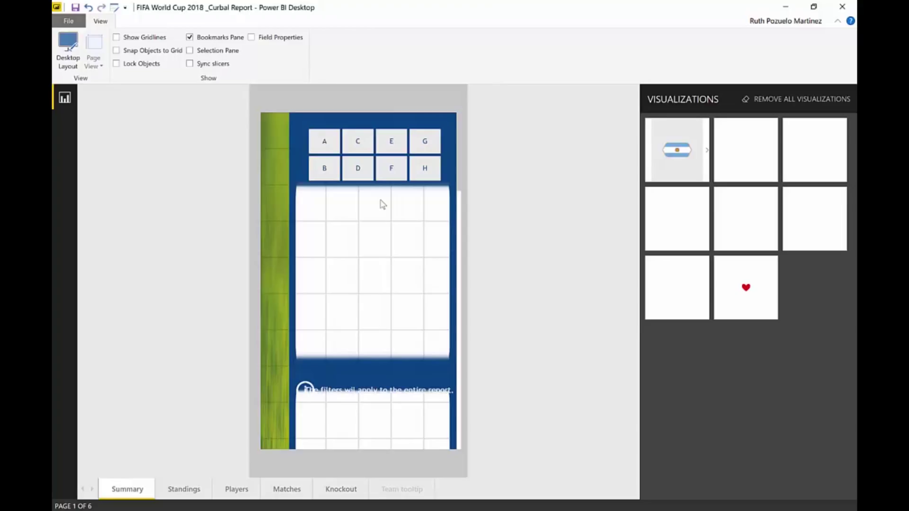
pyautogui.moveTo(376, 130)
pyautogui.mouseDown()
pyautogui.moveTo(353, 210)
pyautogui.moveTo(380, 113)
pyautogui.mouseUp()
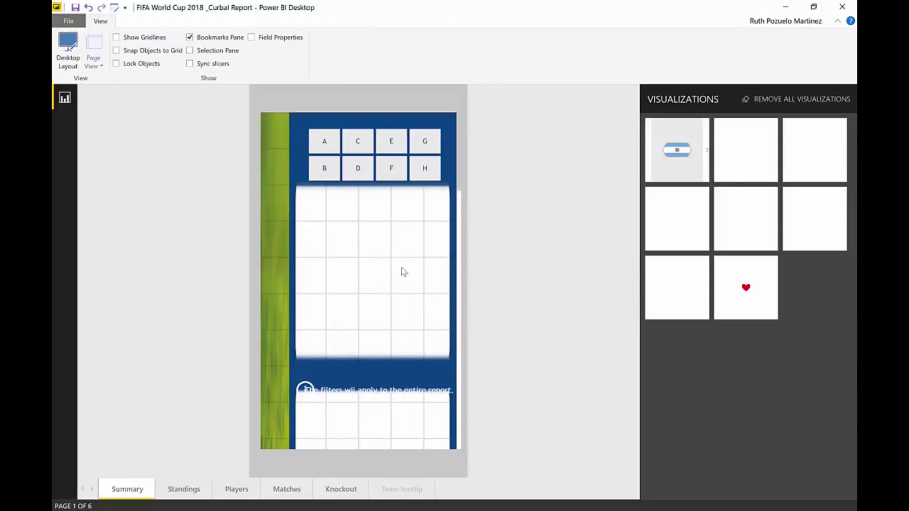